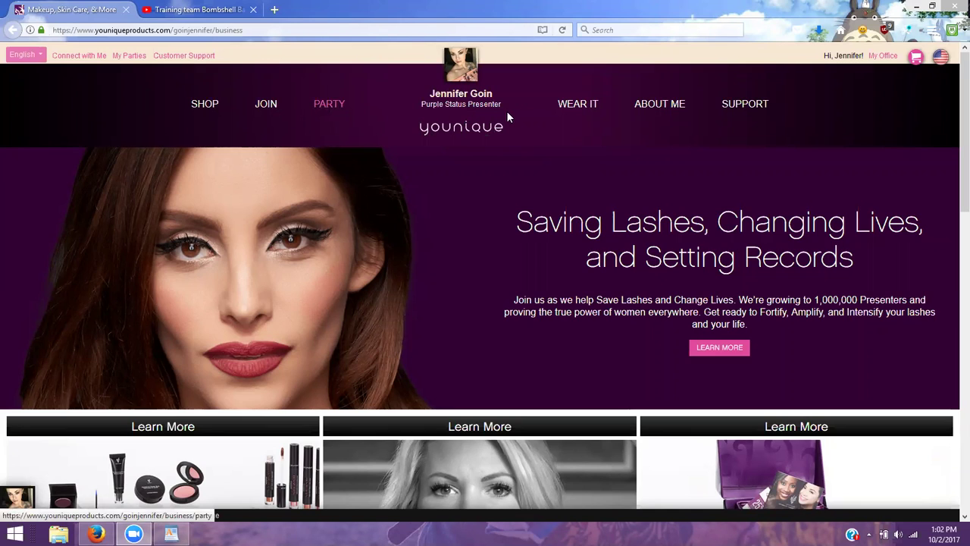
Go to the PARTY section and start hosting a new party from Host a Party!
left_click(330, 106)
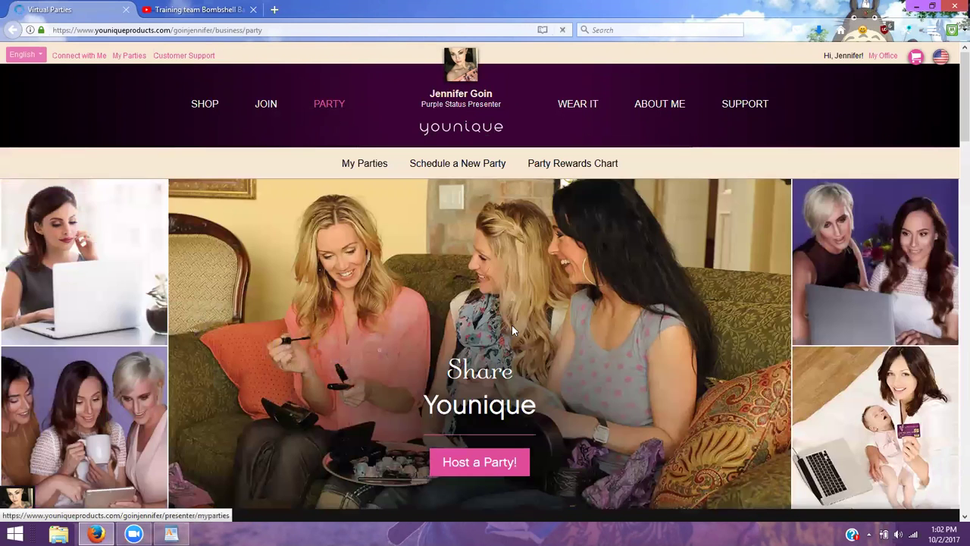
scroll(514, 311, "down", 2)
left_click(479, 394)
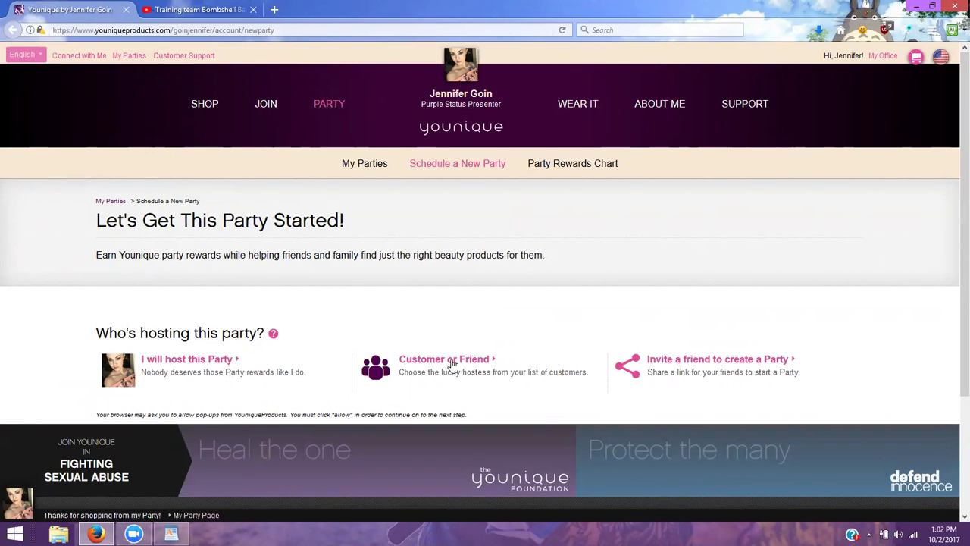
Set Customer or Friend as the host and choose Create a contact from the customer name search
left_click(452, 366)
scroll(465, 310, "down", 2)
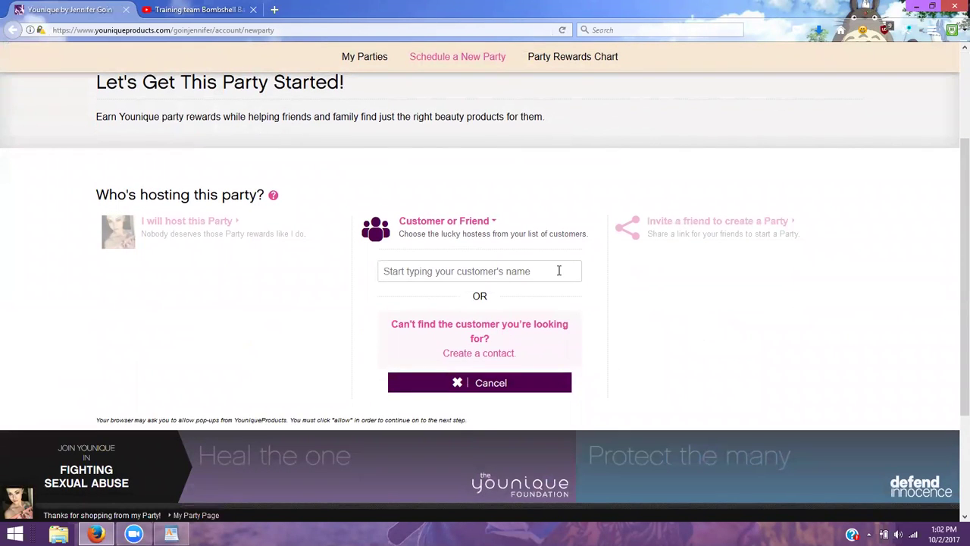
left_click(477, 271)
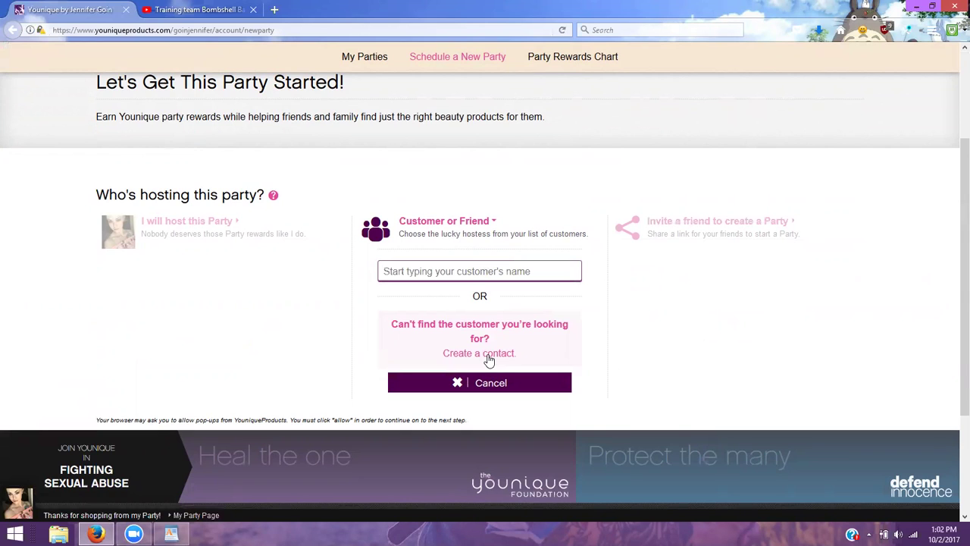
left_click(489, 354)
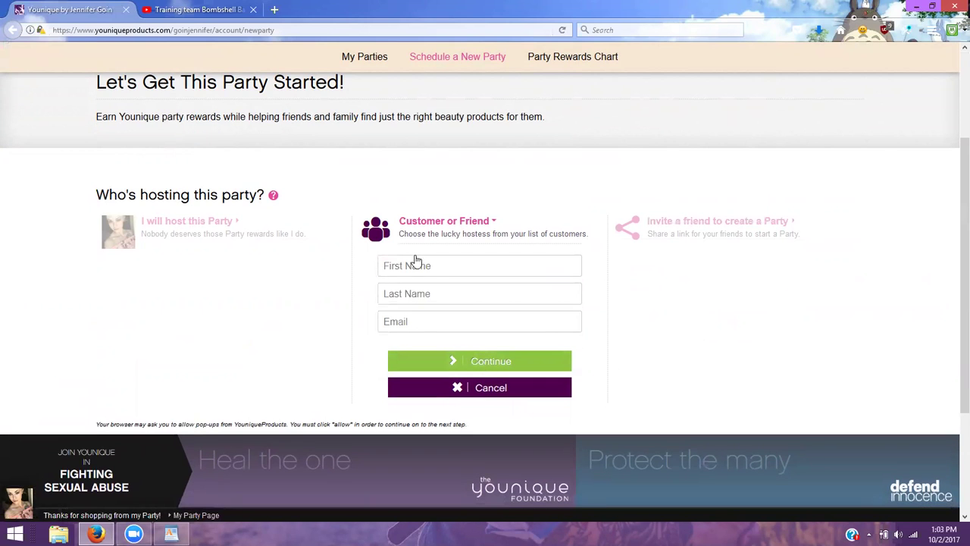
Add the hostess as a new contact with her first name, last name and e-mail address
left_click(420, 263)
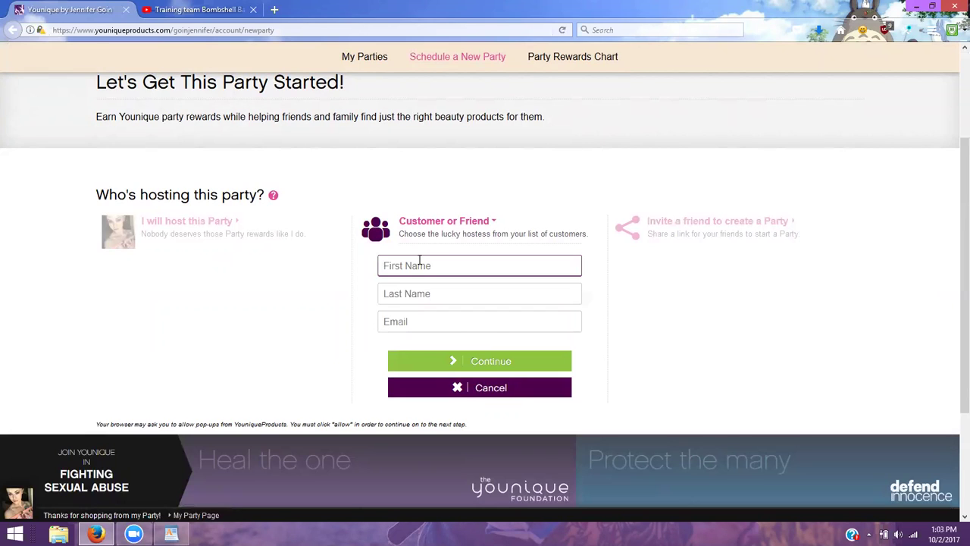
key("Tab")
key("Tab")
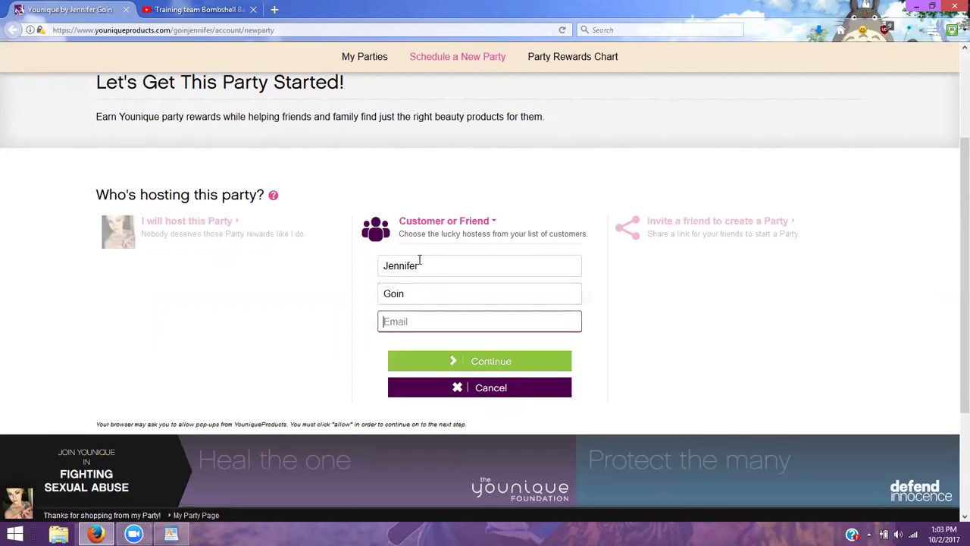
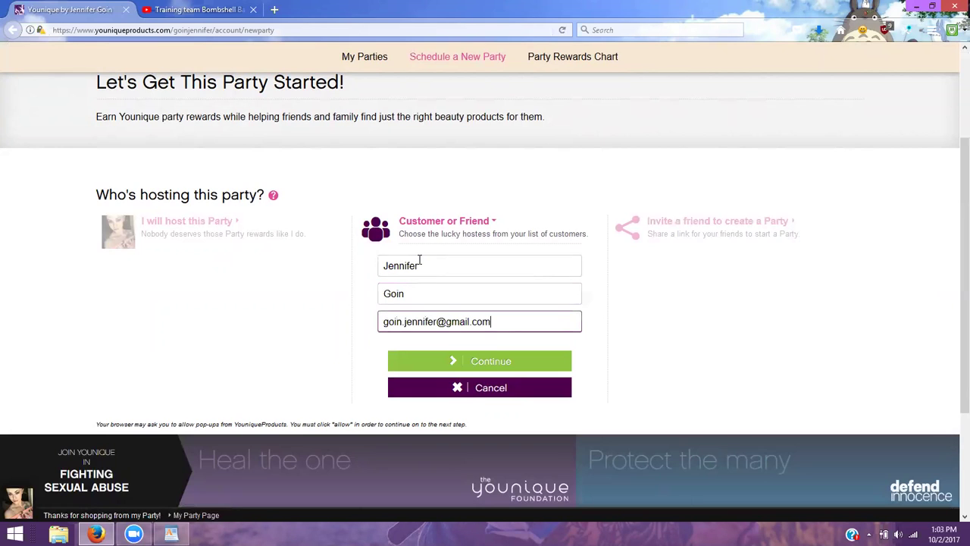
left_click(492, 366)
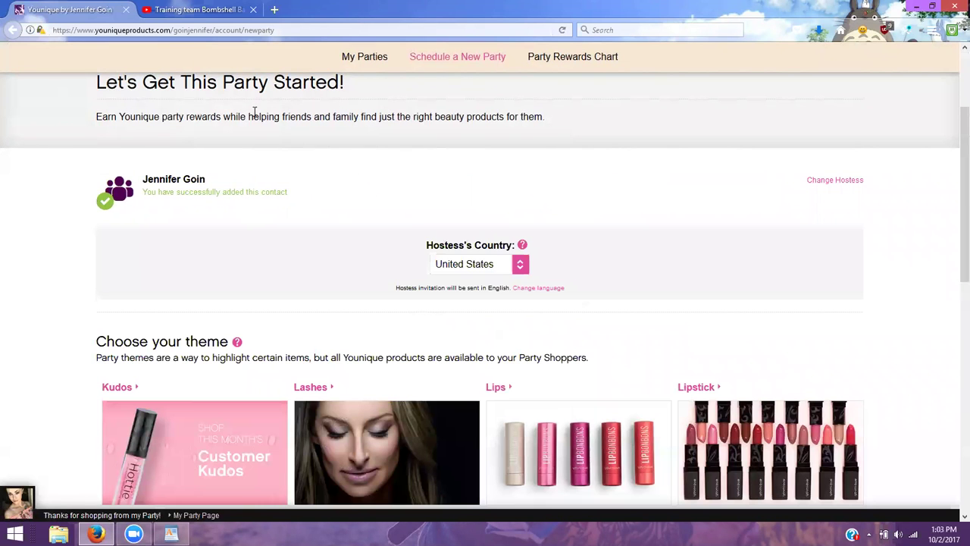
Browse the Choose your theme list and select the Kudos theme tile
scroll(233, 158, "down", 3)
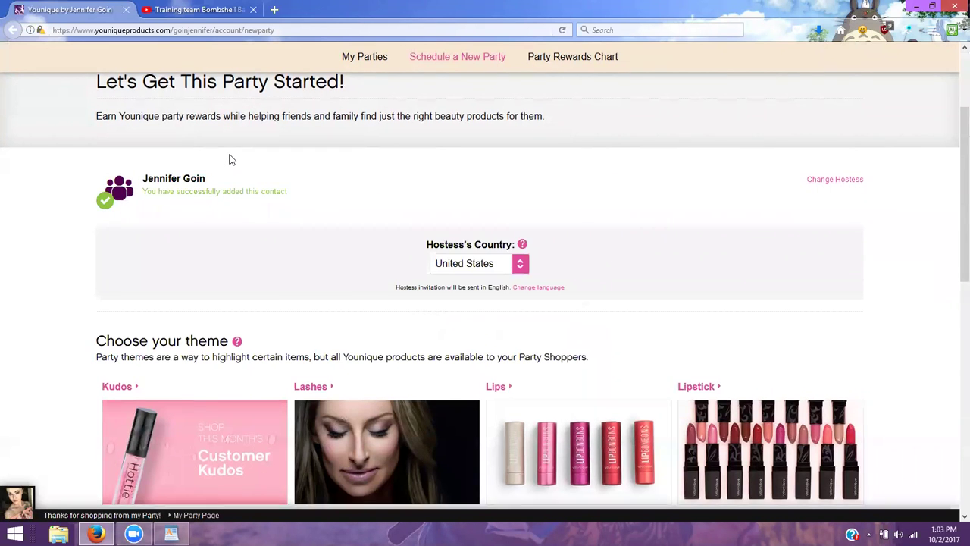
scroll(235, 156, "up", 2)
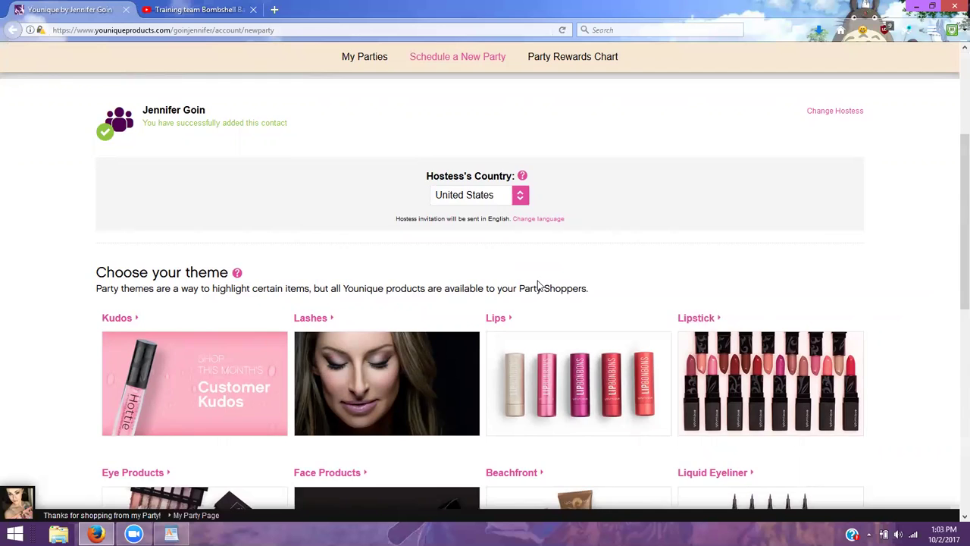
scroll(530, 288, "down", 3)
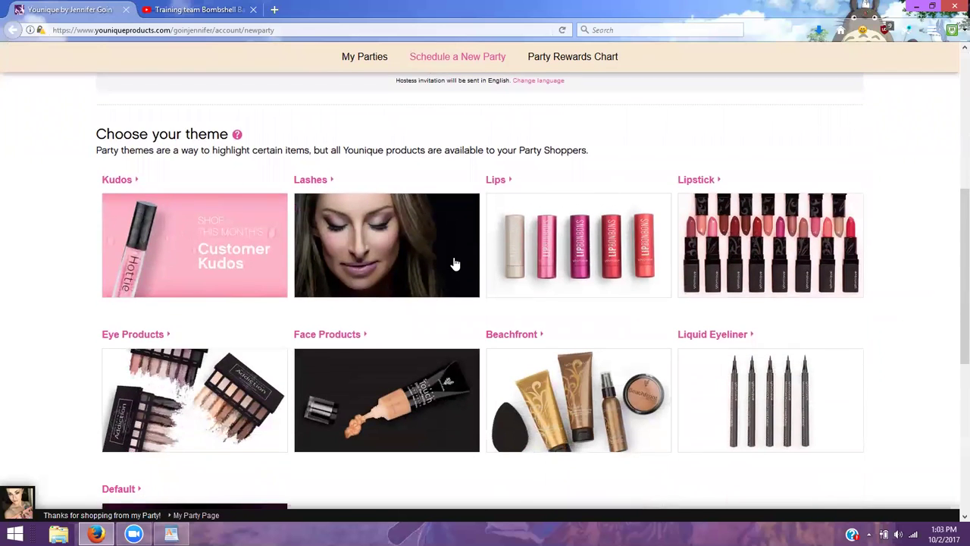
scroll(453, 262, "down", 3)
scroll(368, 260, "up", 3)
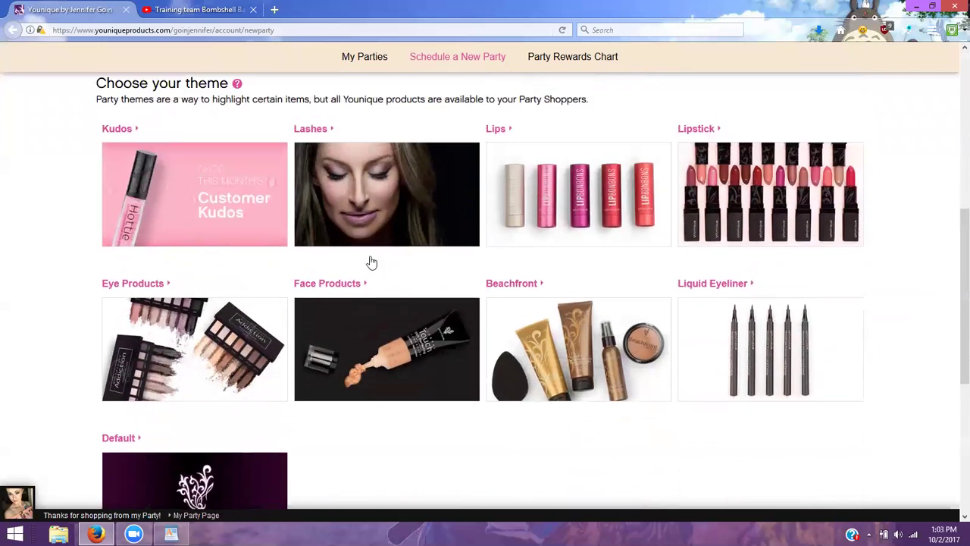
left_click(232, 226)
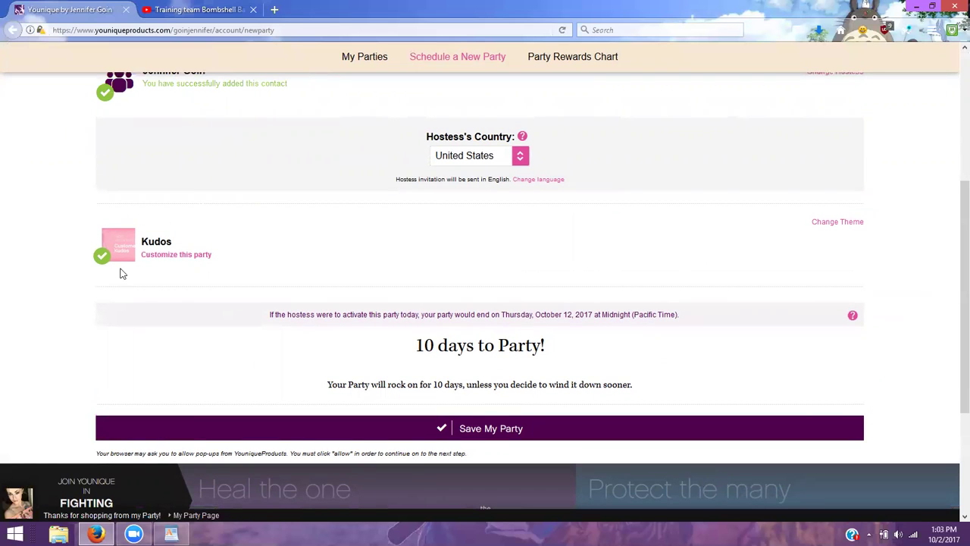
In Customize this party, change the party media to Younique Kudos 3 and save it
left_click(193, 258)
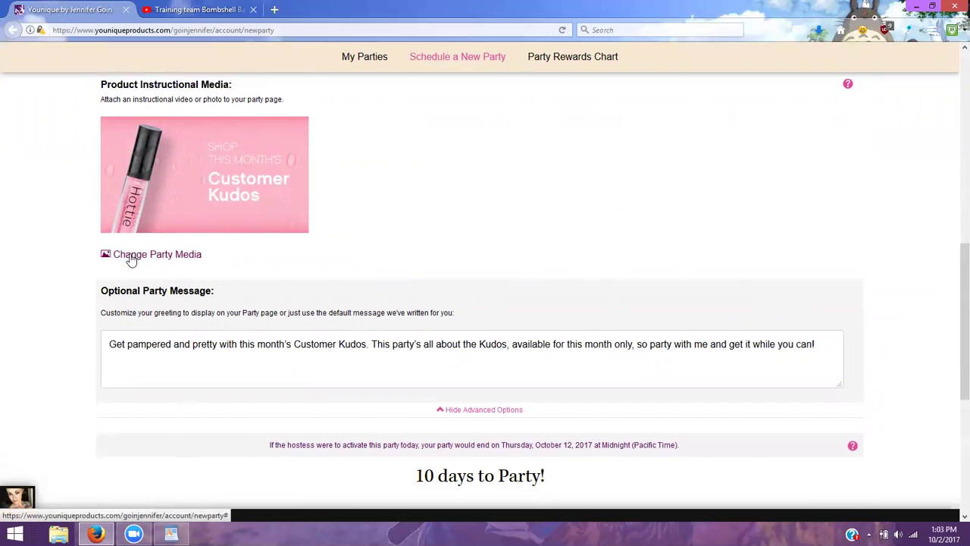
left_click(131, 254)
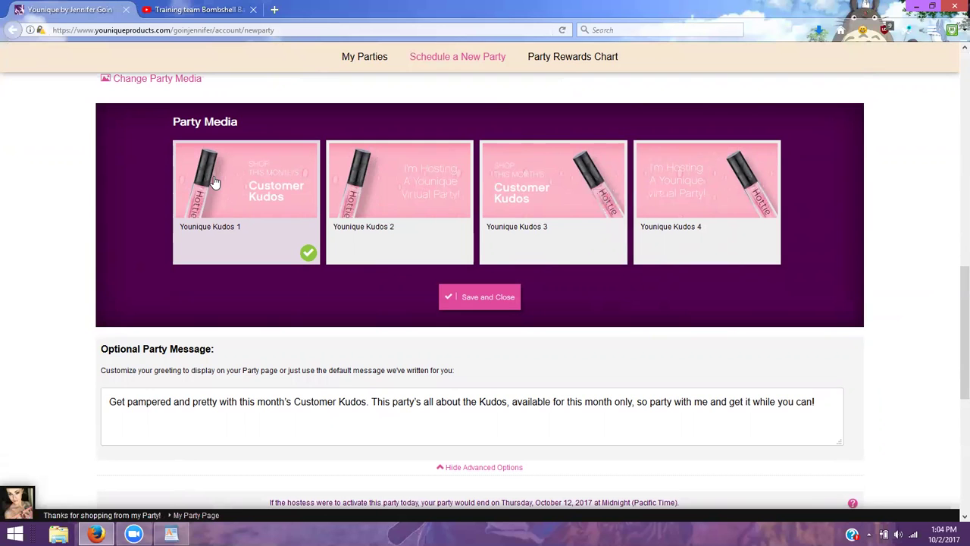
left_click(539, 201)
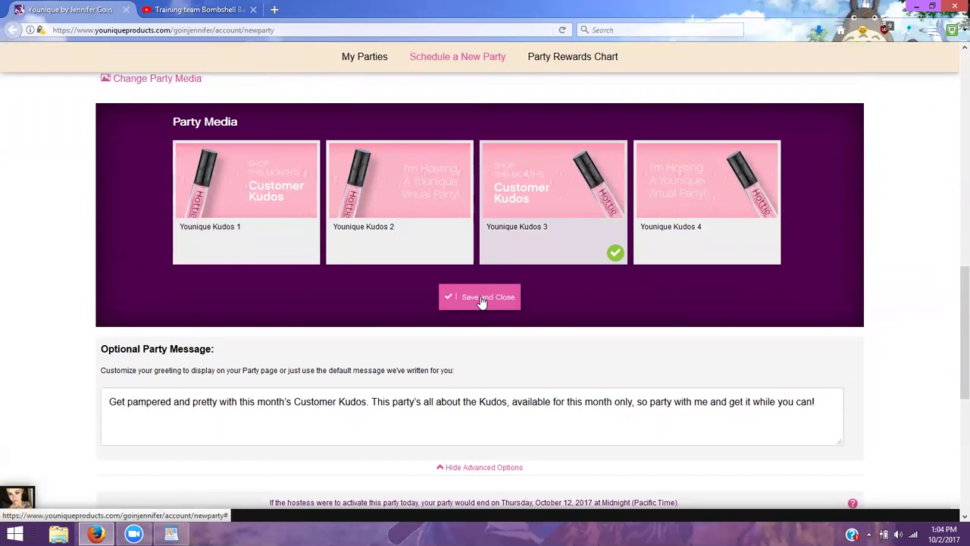
left_click(482, 299)
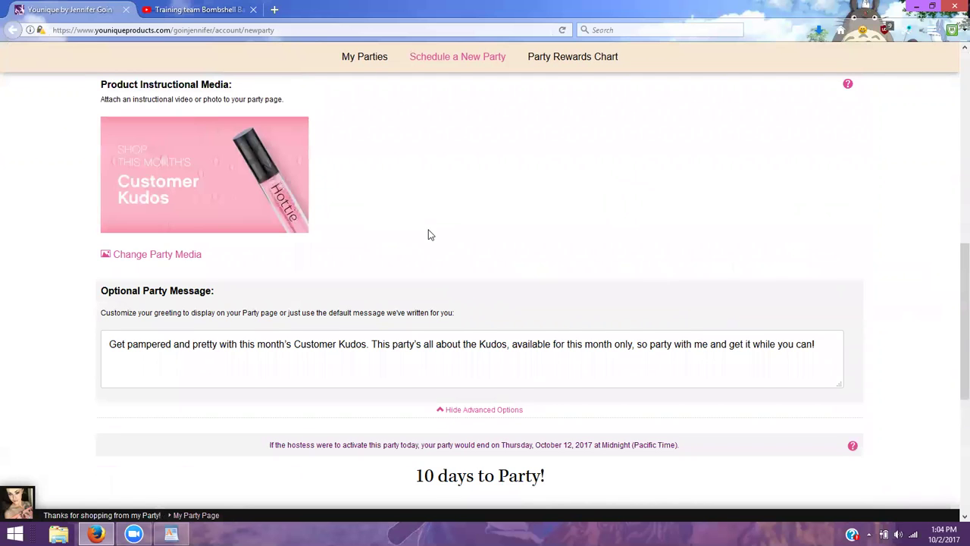
Replace the default party name with the hostess's first name and 'Lash Bash', fixing typos
scroll(428, 235, "down", 3)
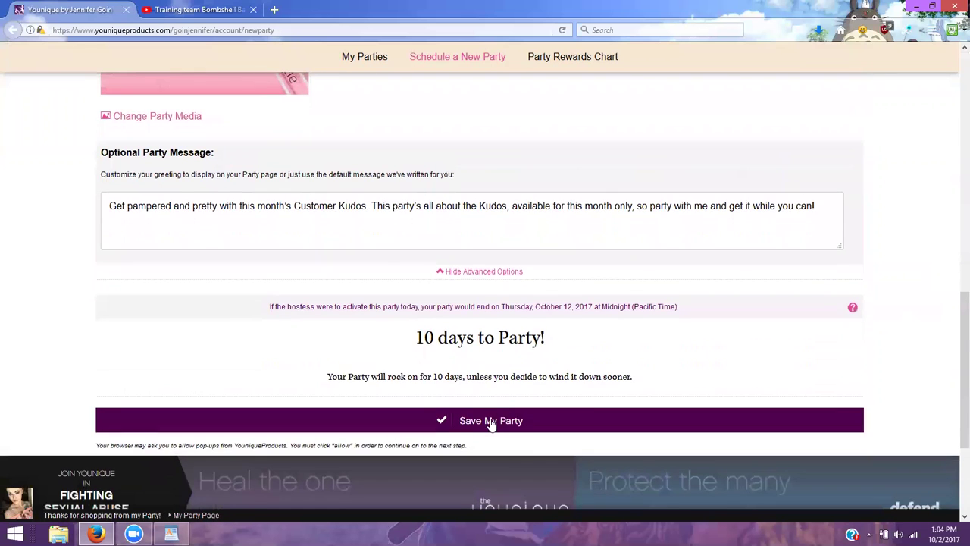
scroll(465, 258, "up", 3)
scroll(465, 260, "up", 3)
left_click_drag(248, 173, 77, 179)
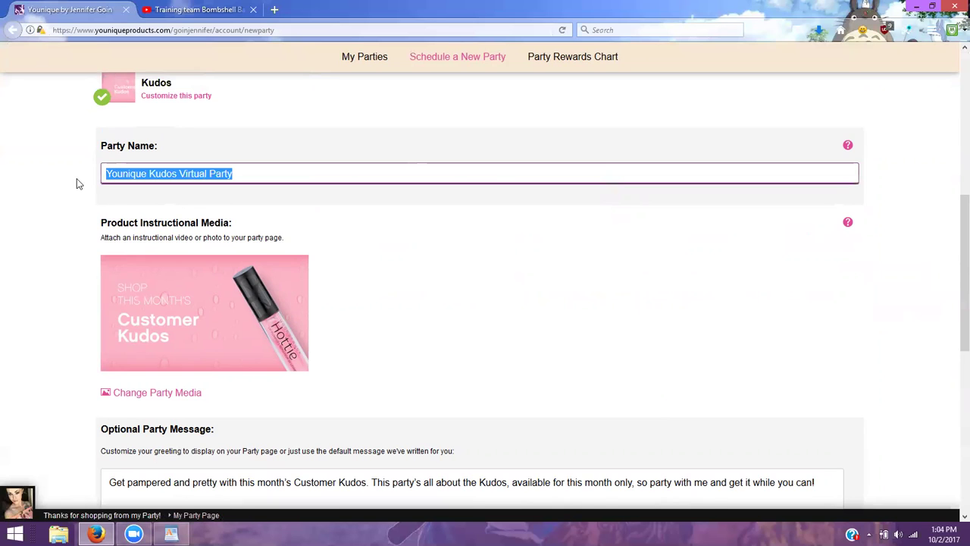
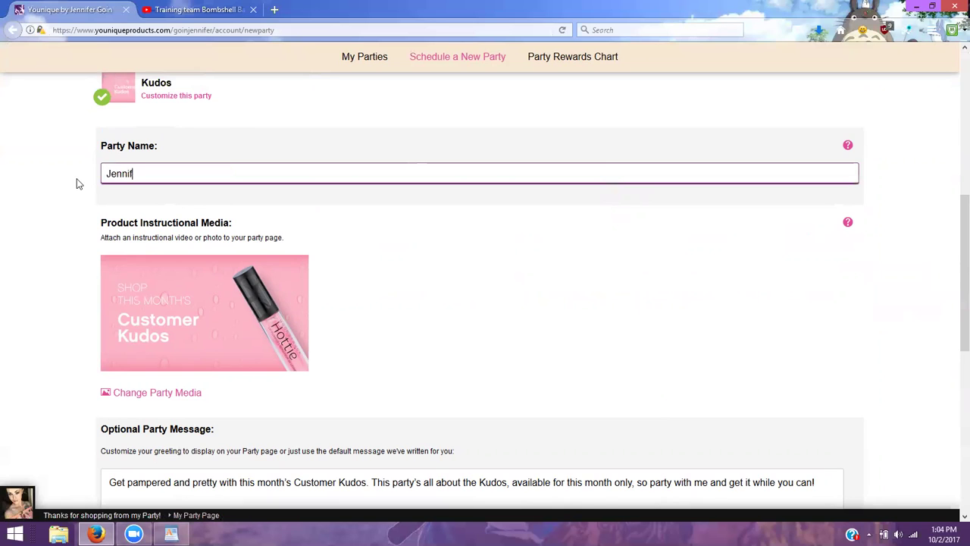
type("Makeup 1")
type("01")
key("BackSpace")
key("BackSpace")
key("BackSpace")
type("Class\\\\\\")
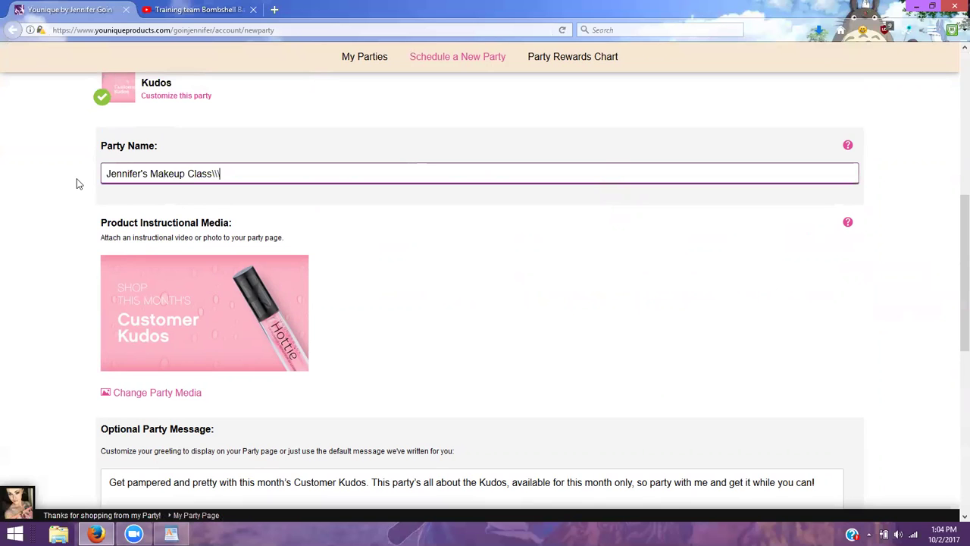
key("BackSpace")
key("BackSpace")
key("BackSpace")
key("BackSpace")
key("BackSpace")
key("BackSpace")
key("BackSpace")
key("BackSpace")
type("& Skin")
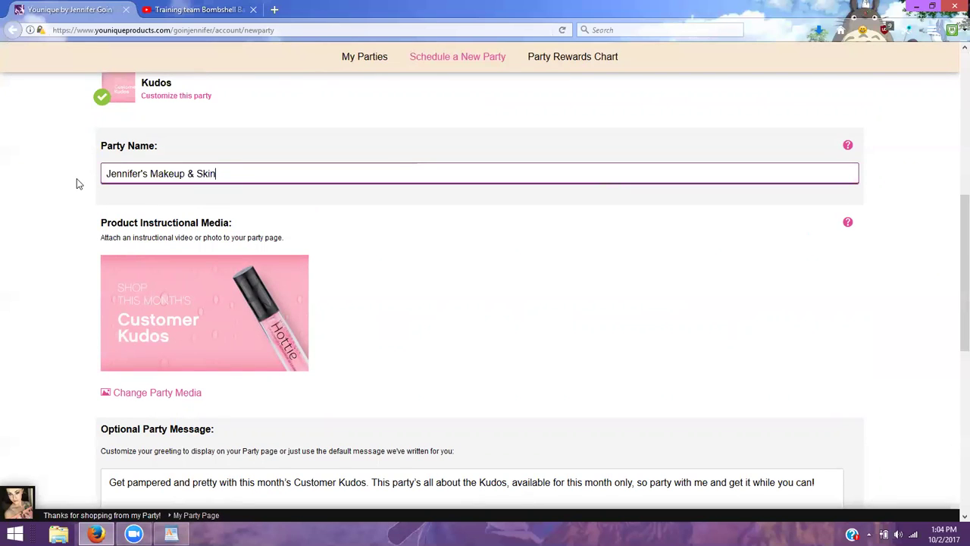
type("care 101")
key("BackSpace")
key("BackSpace")
key("BackSpace")
key("BackSpace")
key("BackSpace")
key("BackSpace")
key("BackSpace")
key("BackSpace")
key("BackSpace")
key("BackSpace")
key("BackSpace")
key("BackSpace")
Correct the party name to the hostess's full name followed by "'s Lash Bash"
key("BackSpace")
key("BackSpace")
key("BackSpace")
key("BackSpace")
key("BackSpace")
key("BackSpace")
key("BackSpace")
key("BackSpace")
key("BackSpace")
type("Lash Bash")
left_click(143, 173)
key("shift+Right")
key("BackSpace")
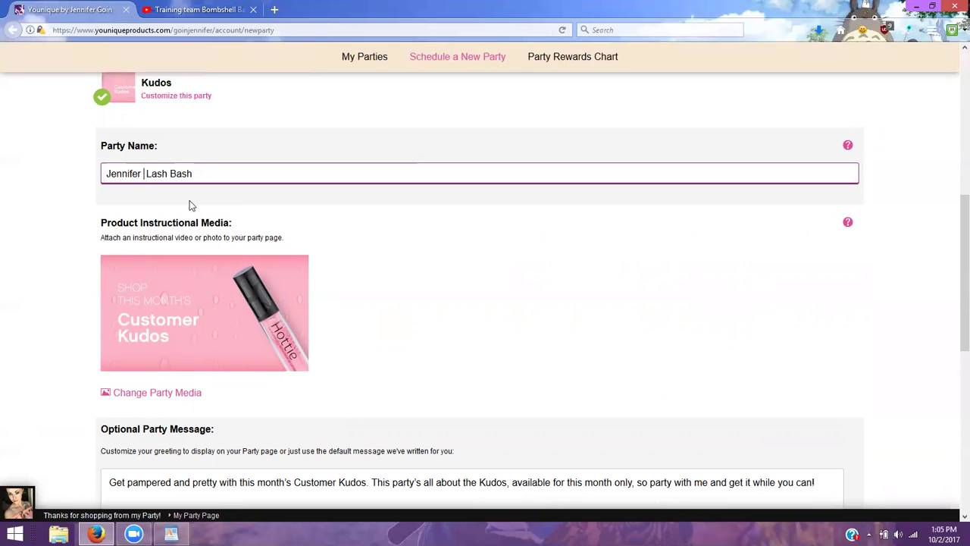
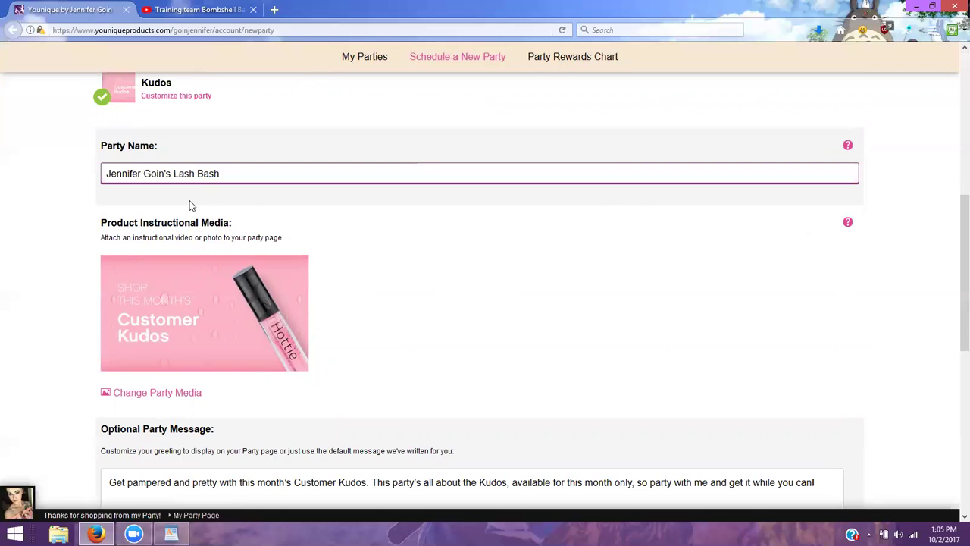
Save the Lash Bash party with Save My Party so it shows as active
left_click(236, 174)
scroll(404, 268, "down", 5)
scroll(404, 269, "down", 1)
left_click(526, 311)
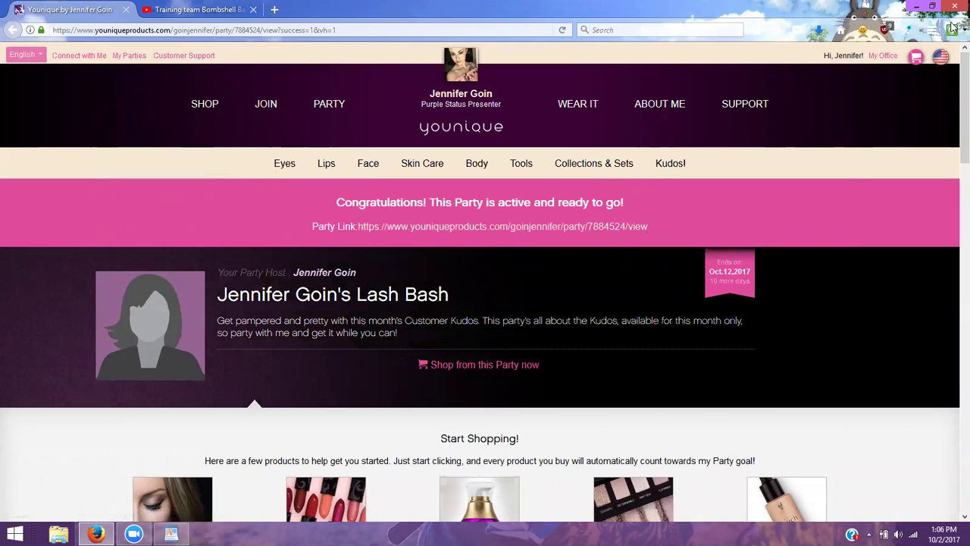
left_click(895, 59)
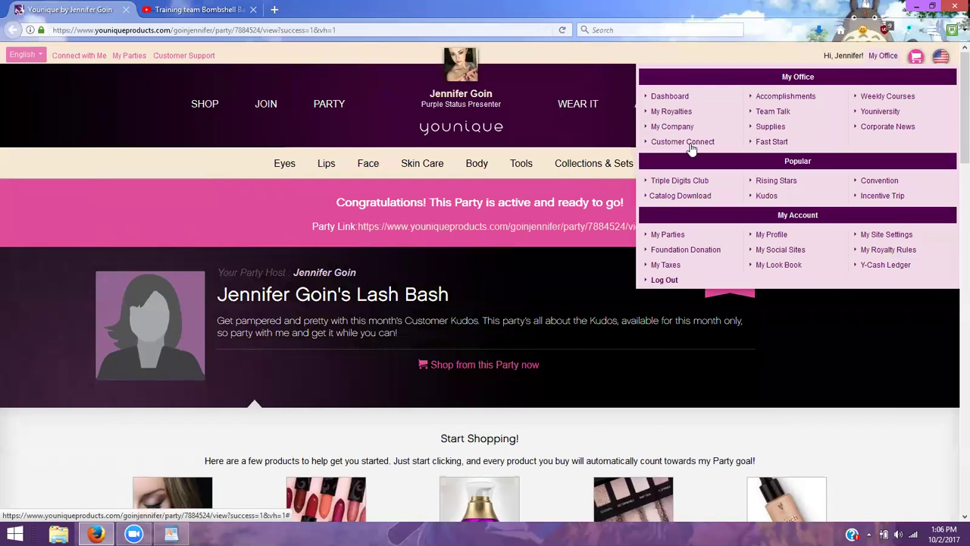